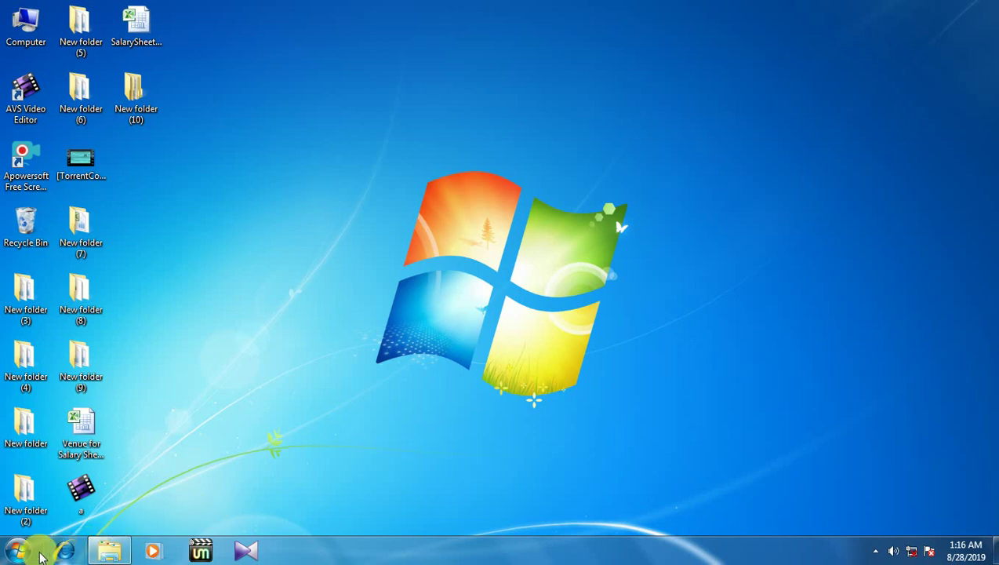
Launch Microsoft Word 2010 from the Microsoft Office folder in All Programs.
left_click(11, 554)
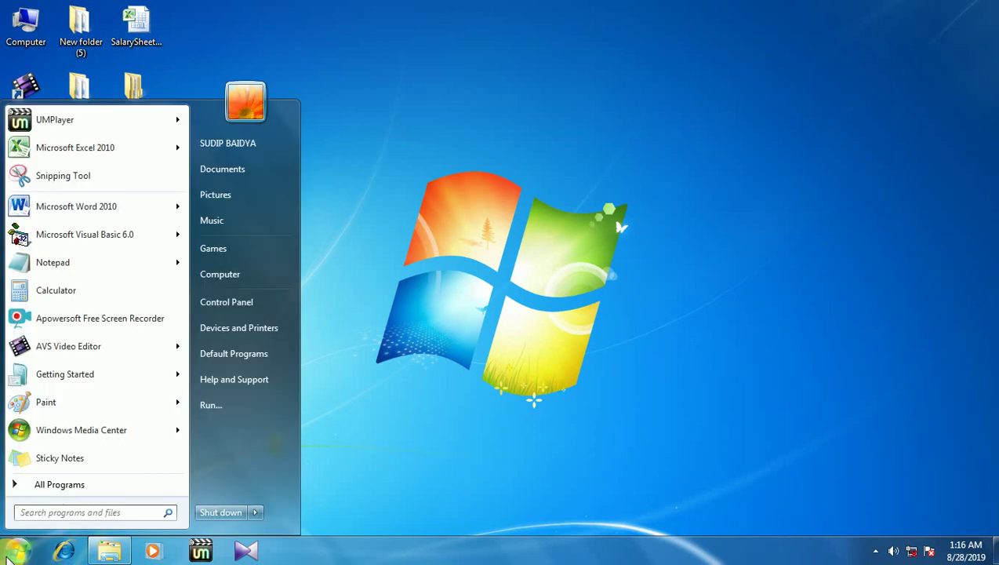
left_click(45, 484)
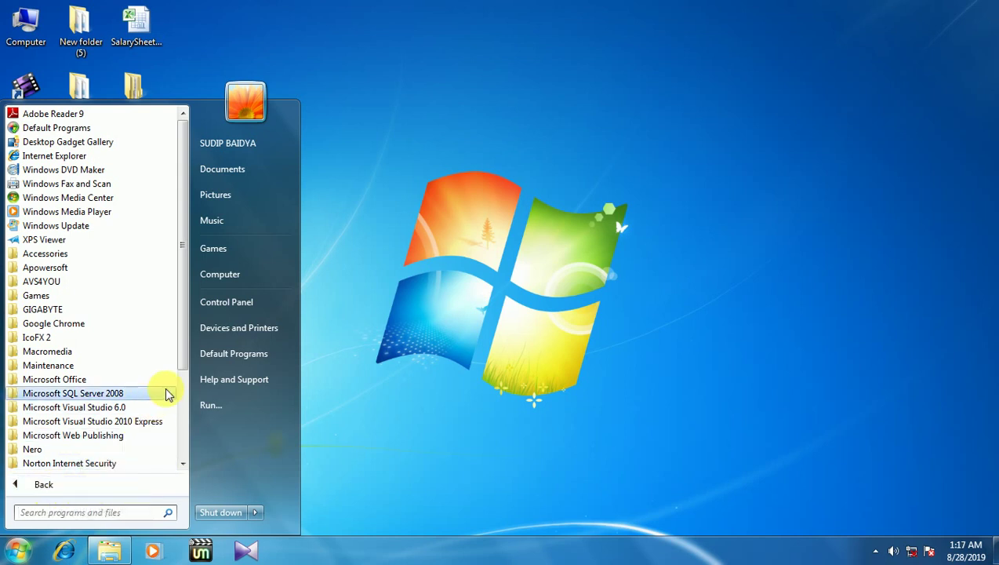
scroll(181, 363, "down", 1)
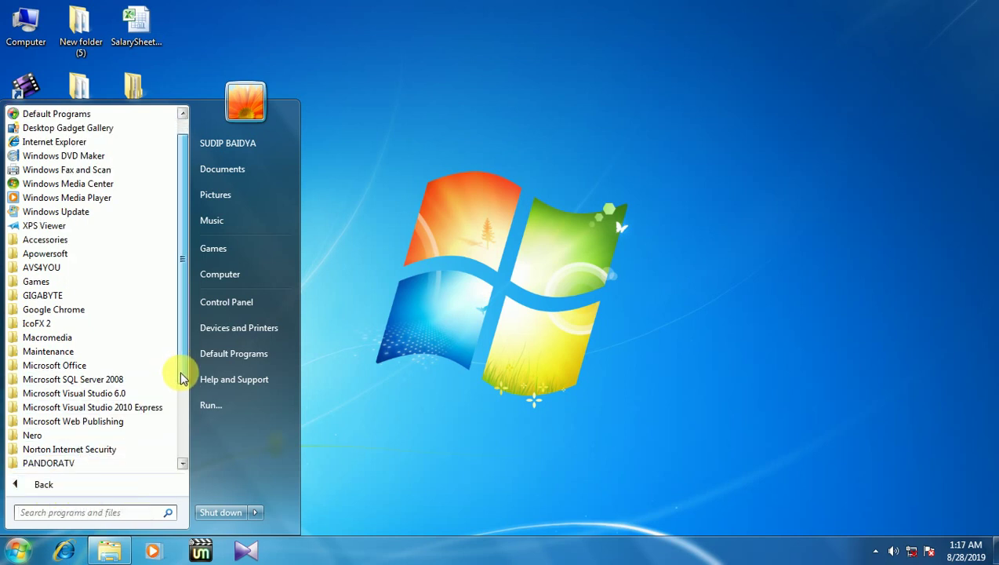
left_click(79, 365)
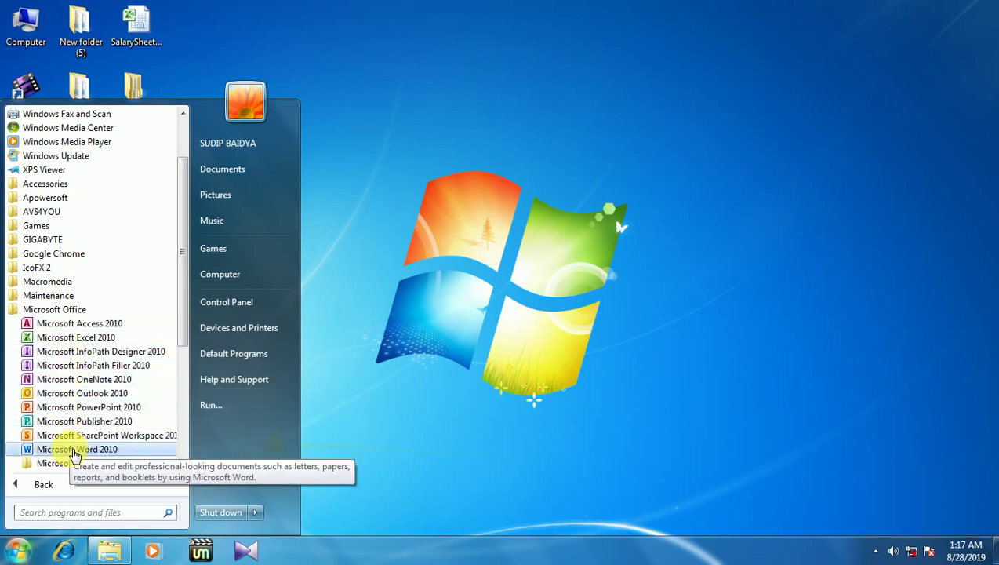
left_click(70, 449)
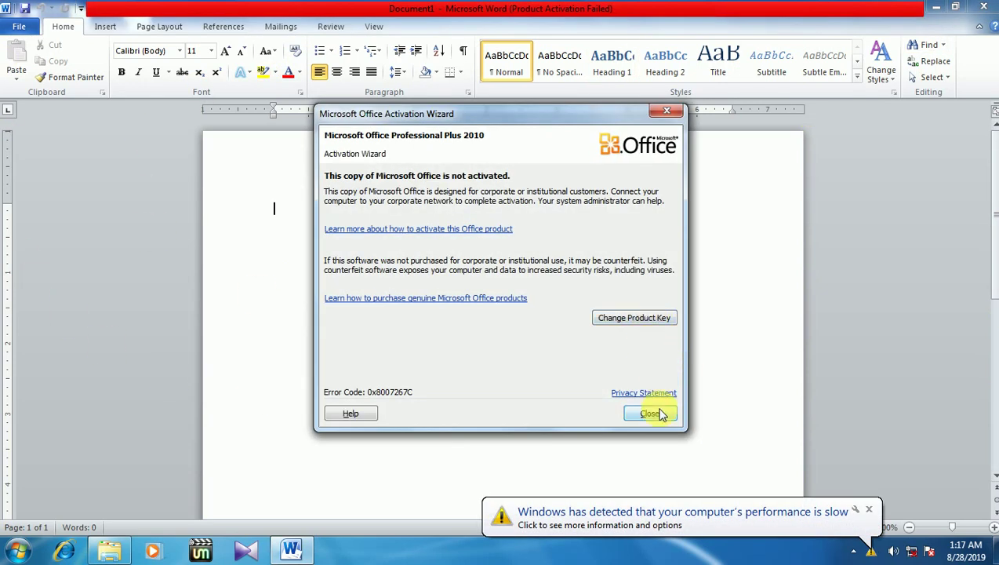
Close the Office Activation Wizard, leaving blank Document1 ready.
left_click(651, 414)
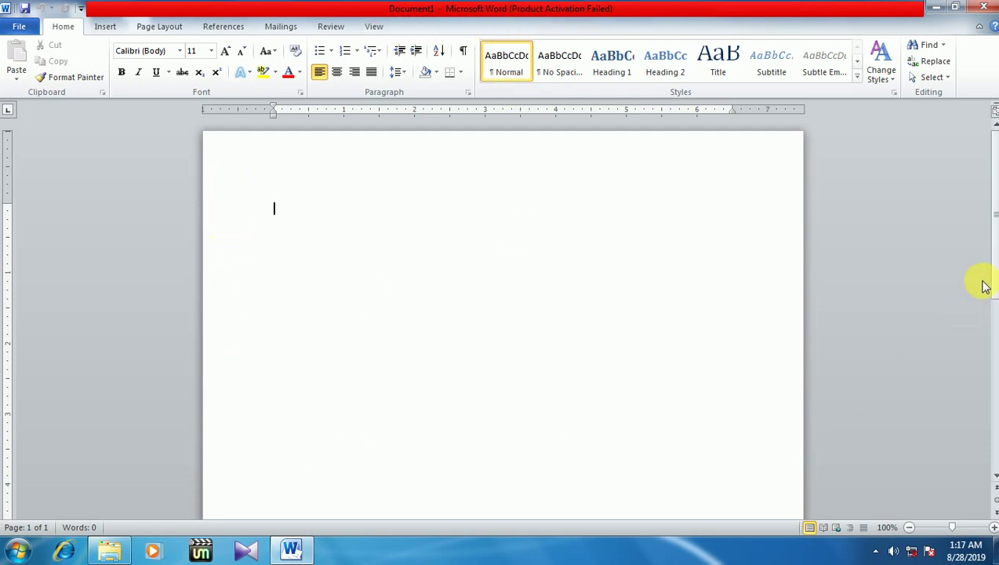
mouse_move(989, 210)
left_mouse_down()
mouse_move(995, 270)
mouse_move(993, 188)
left_mouse_up()
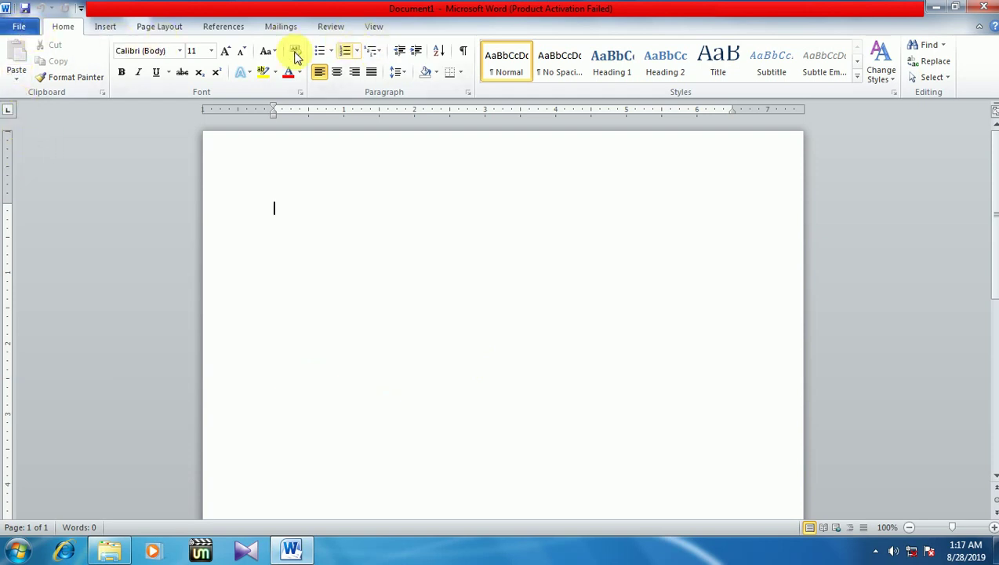
left_click(21, 29)
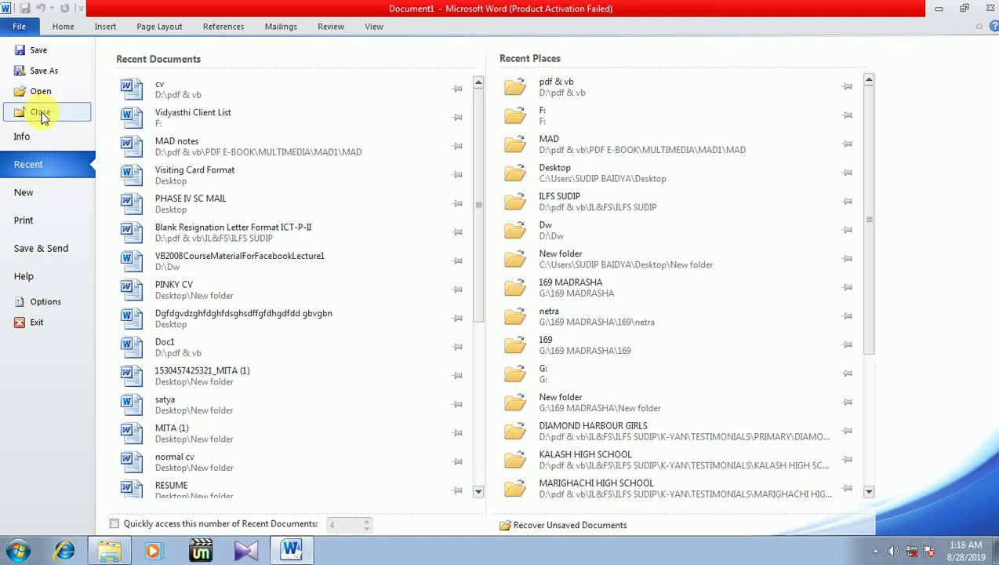
left_click(45, 229)
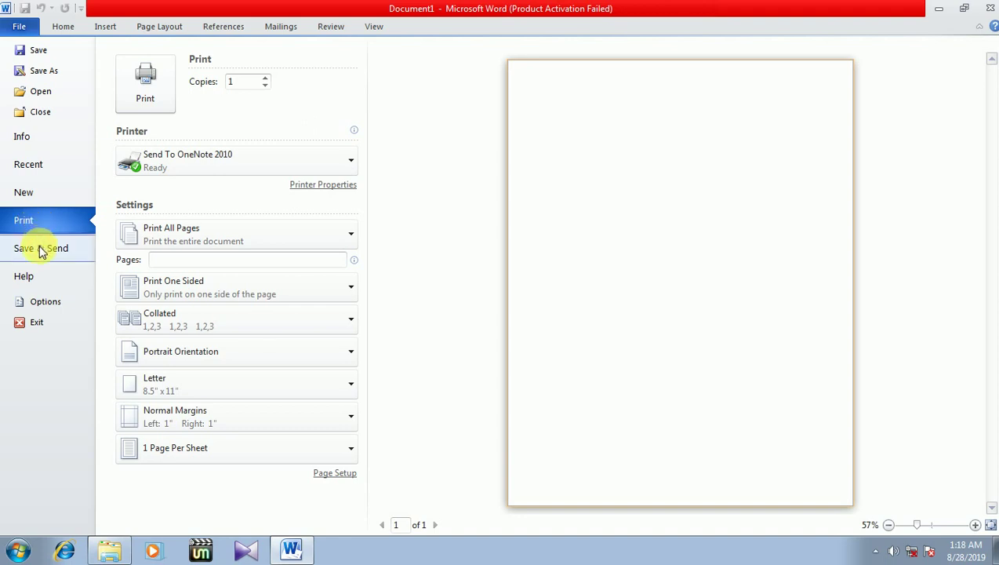
left_click(41, 249)
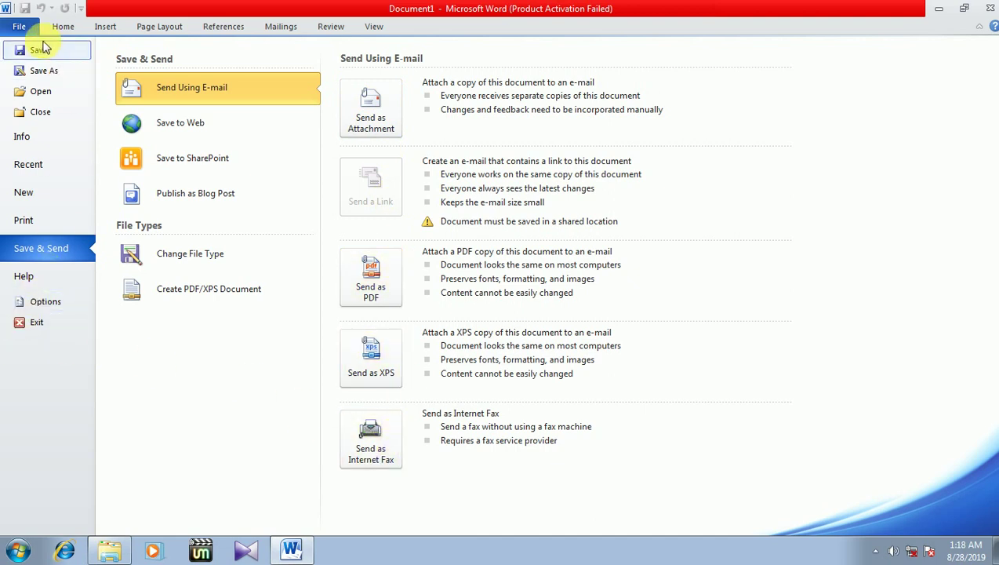
left_click(19, 25)
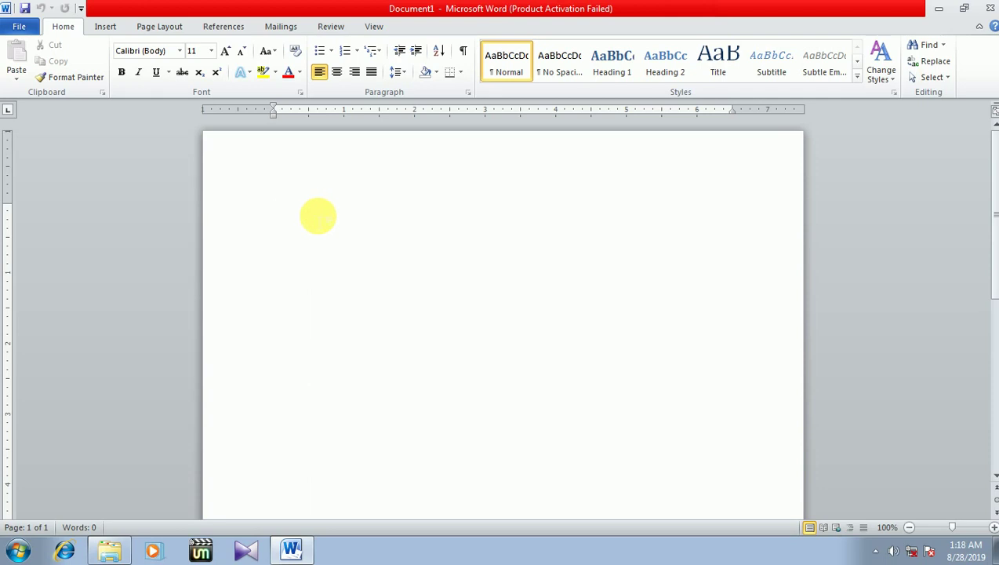
Type 'Hello welcome to COMtech .' on the first line and select it.
type("he")
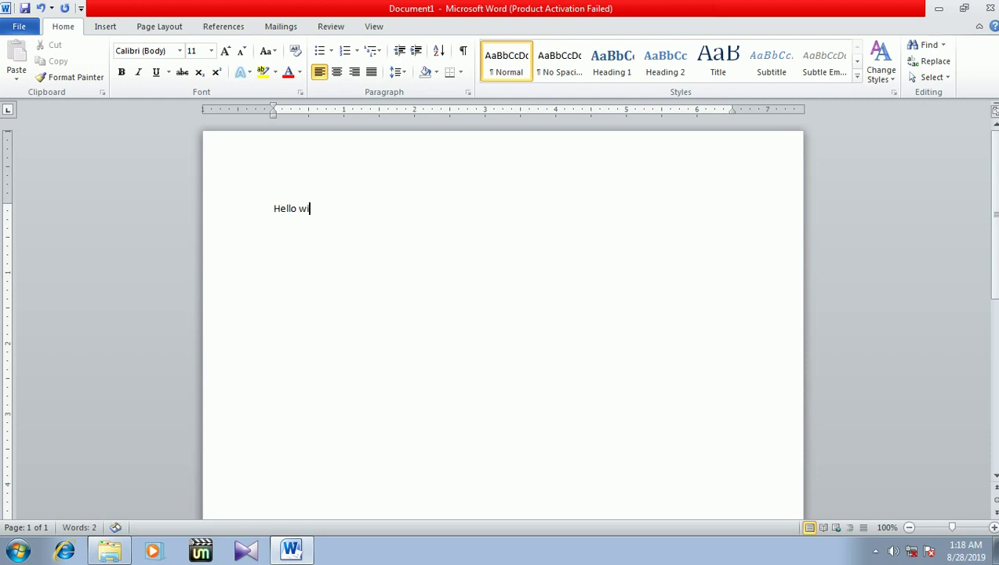
type("elcome to COMtech")
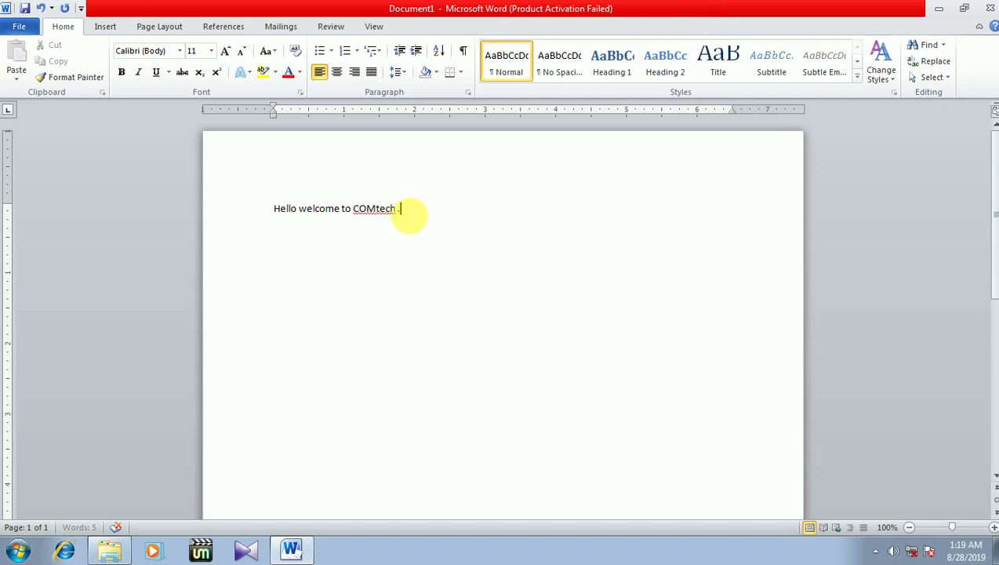
left_click_drag(408, 211, 291, 214)
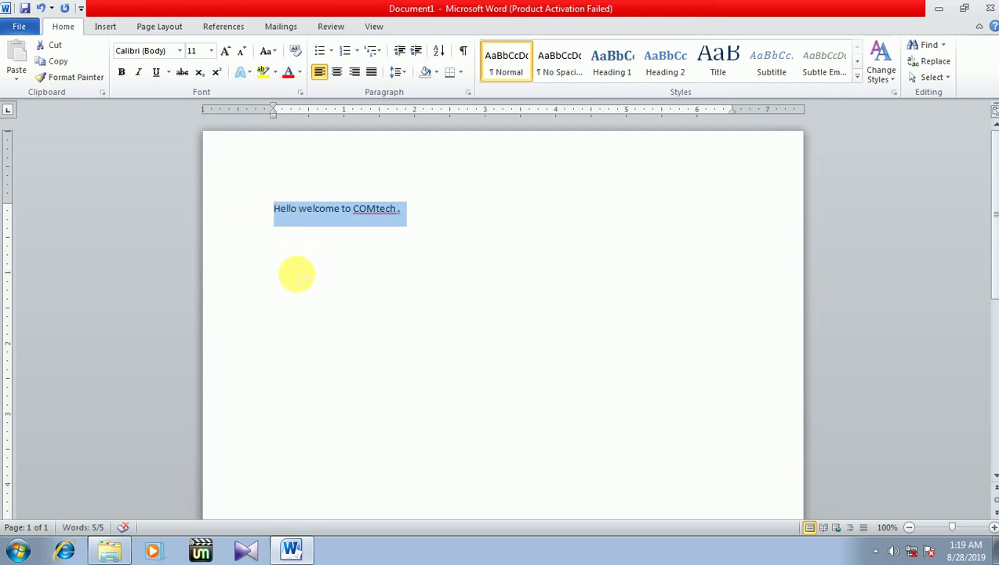
left_click(423, 208)
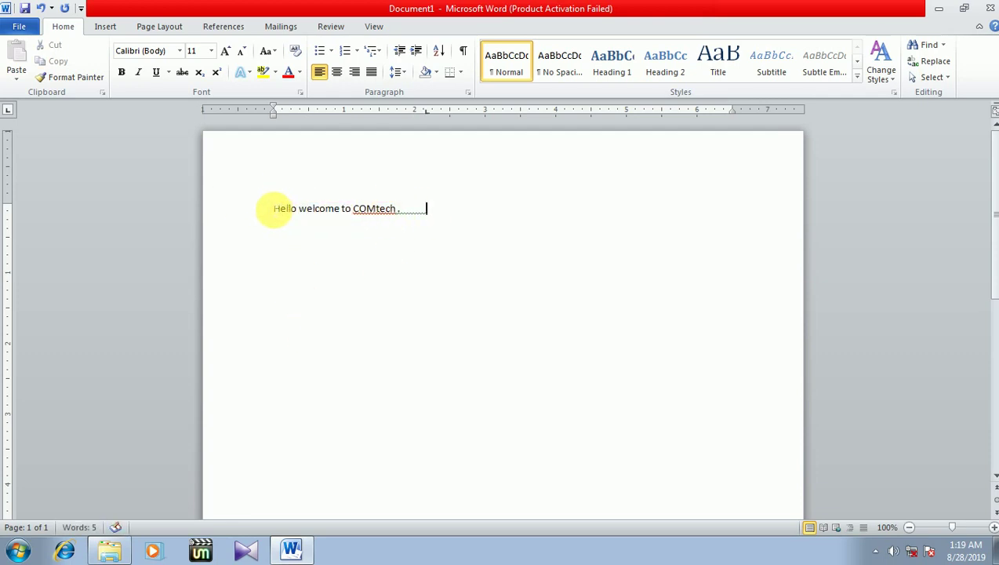
left_click_drag(408, 213, 276, 212)
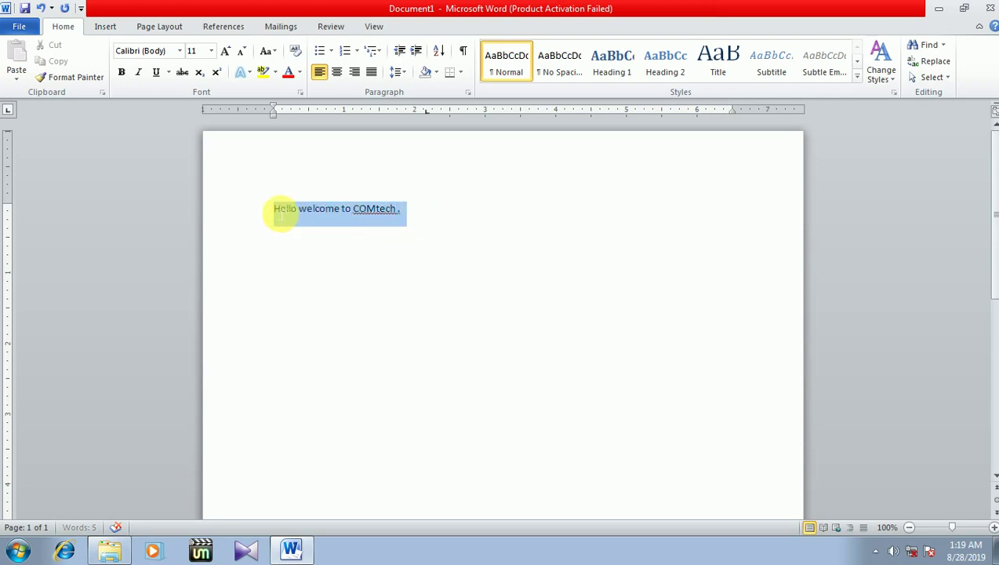
Leave the line bold only, removing the trial italic and underline.
left_click(123, 73)
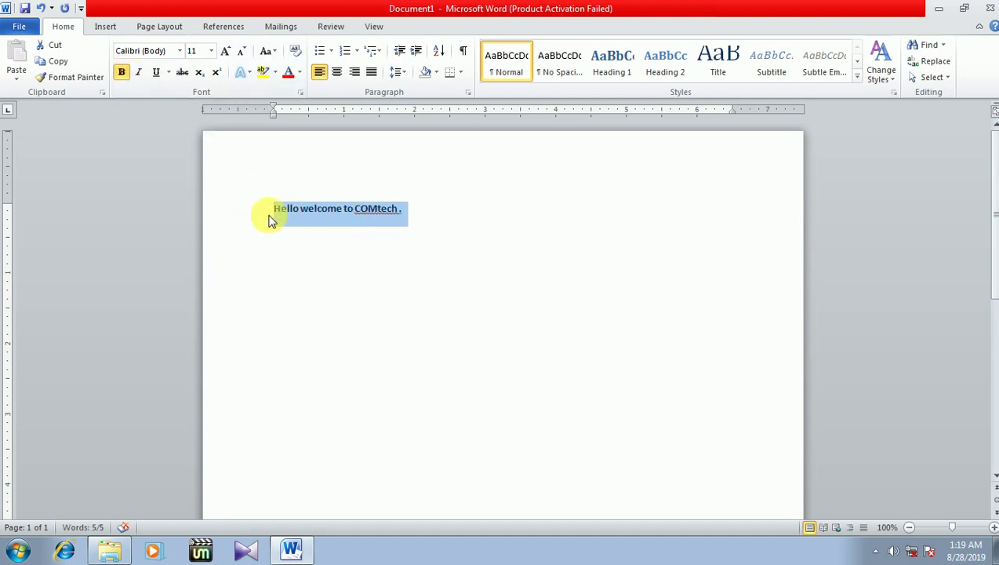
left_click(140, 73)
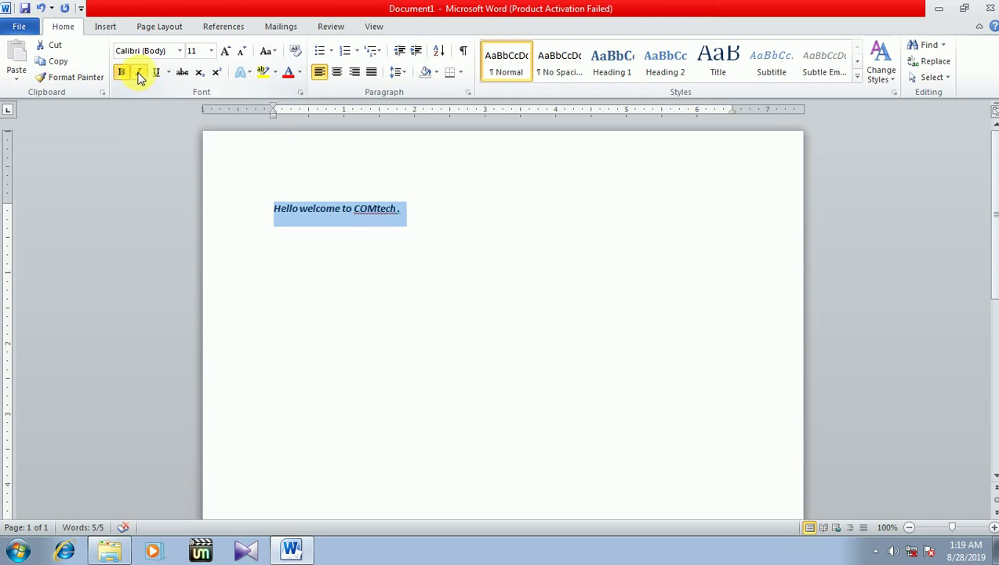
left_click(157, 74)
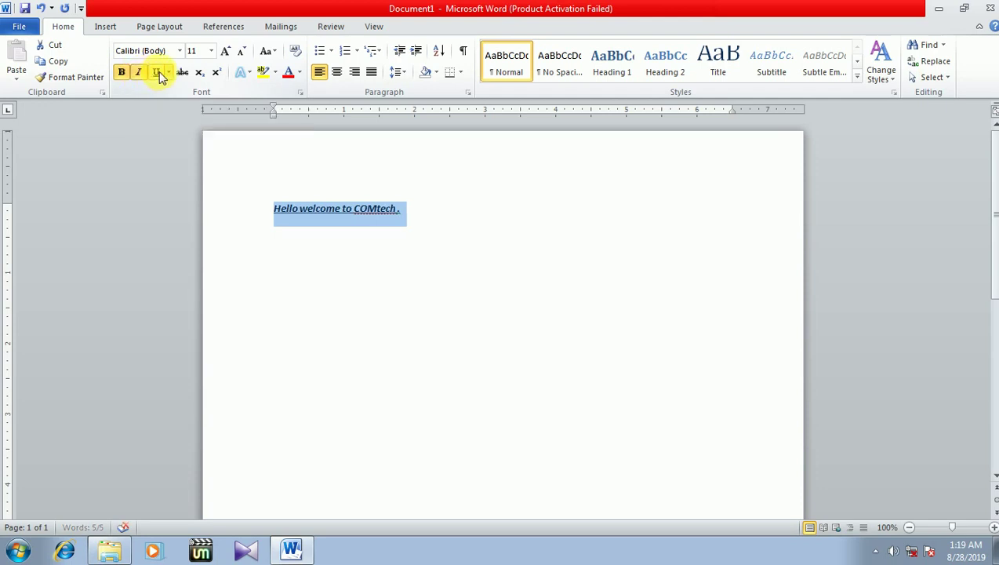
left_click(456, 337)
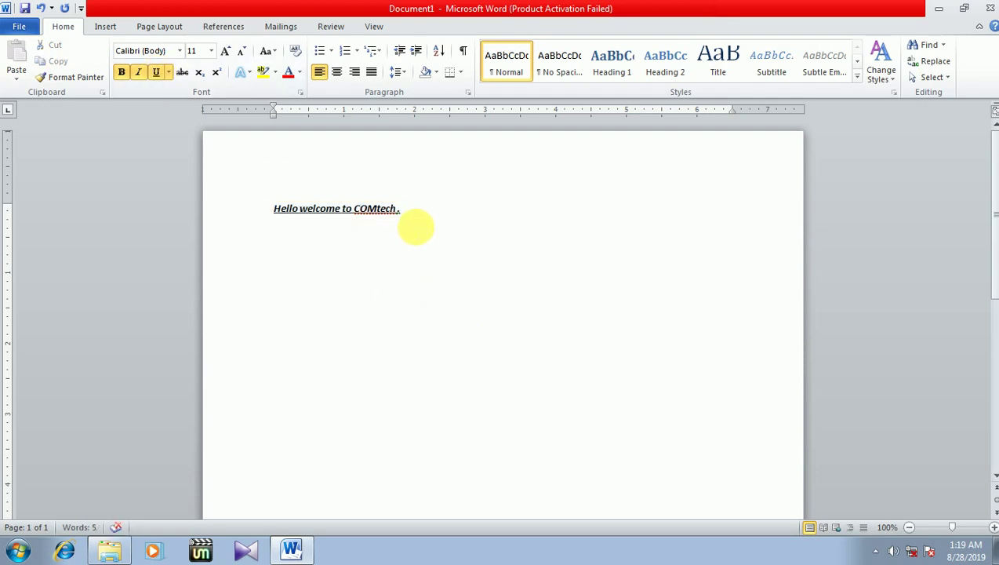
left_click_drag(420, 218, 253, 199)
left_click(157, 74)
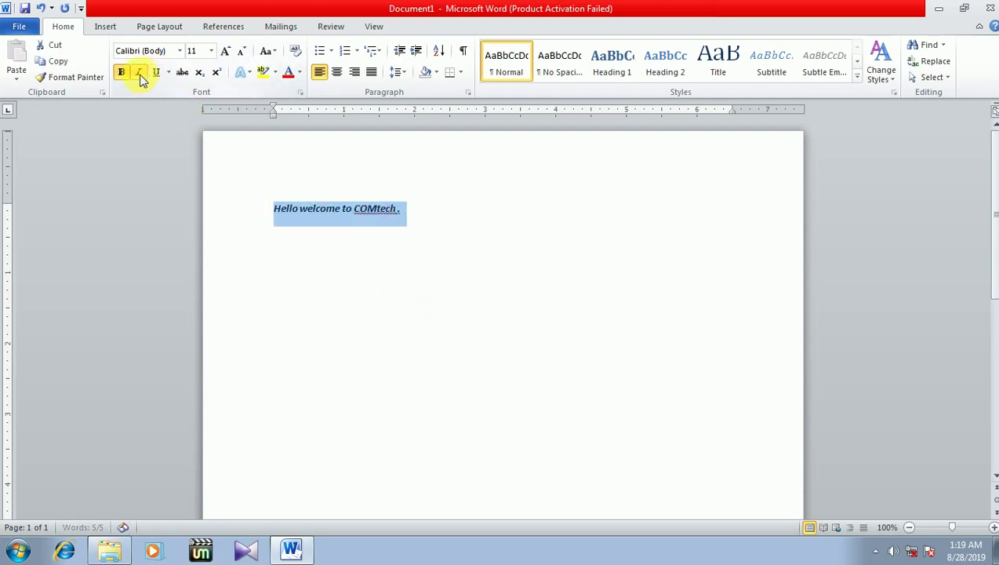
left_click(139, 72)
left_click(122, 72)
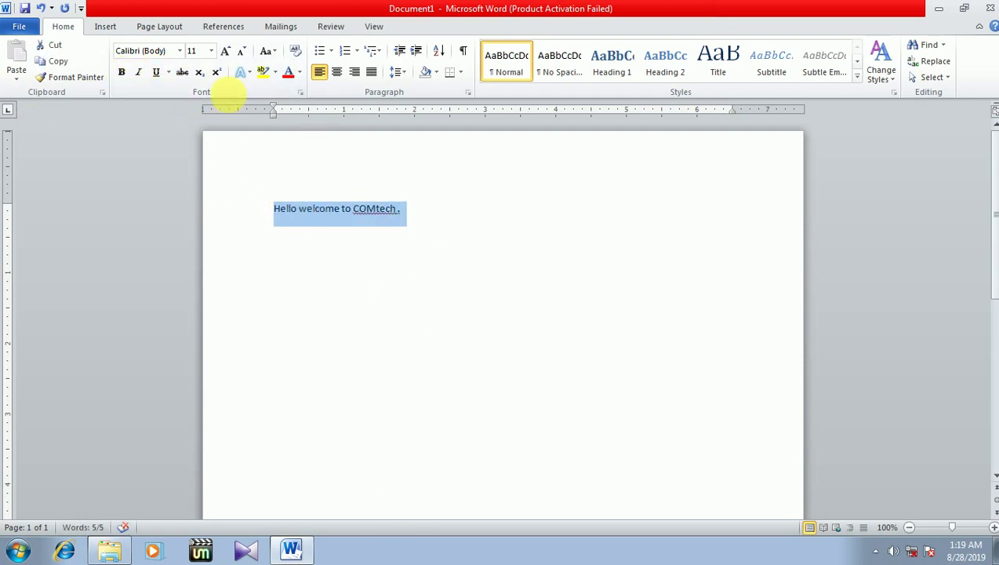
left_click(122, 72)
left_click(479, 249)
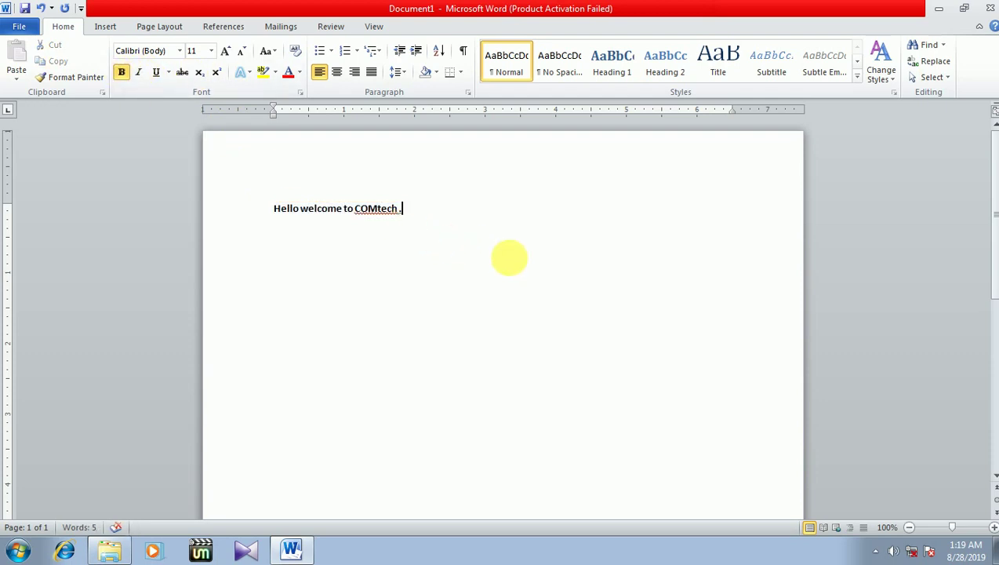
left_click_drag(424, 208, 261, 196)
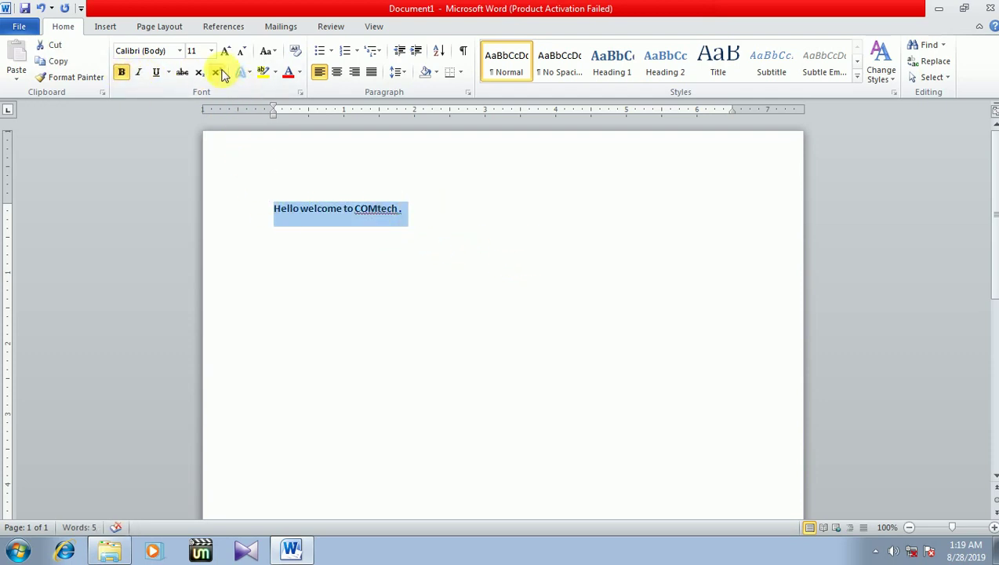
Change the heading's font to Castellar so it displays in capitals.
left_click(180, 52)
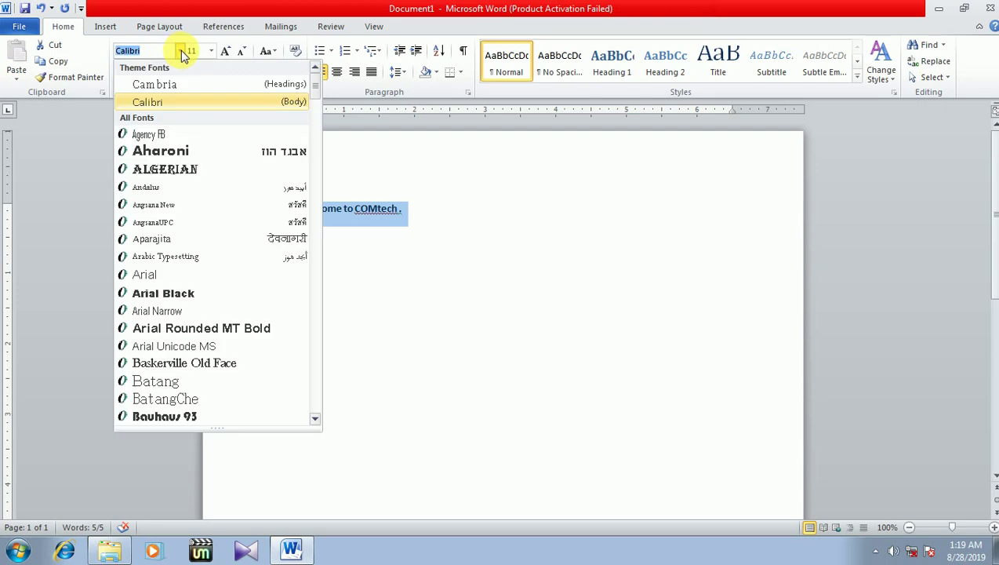
left_click_drag(318, 89, 316, 124)
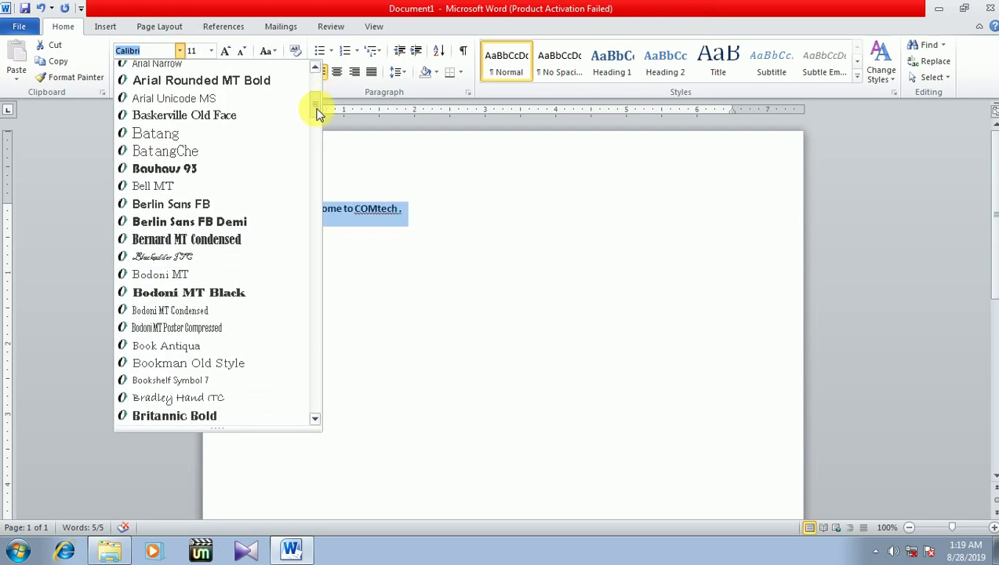
scroll(316, 125, "down", 1)
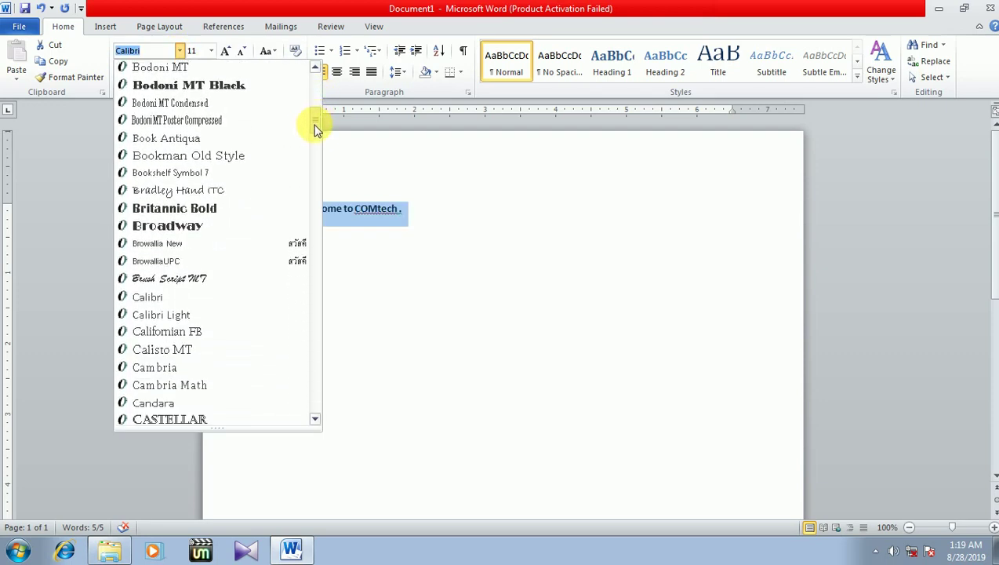
scroll(316, 126, "down", 1)
scroll(316, 126, "down", 1)
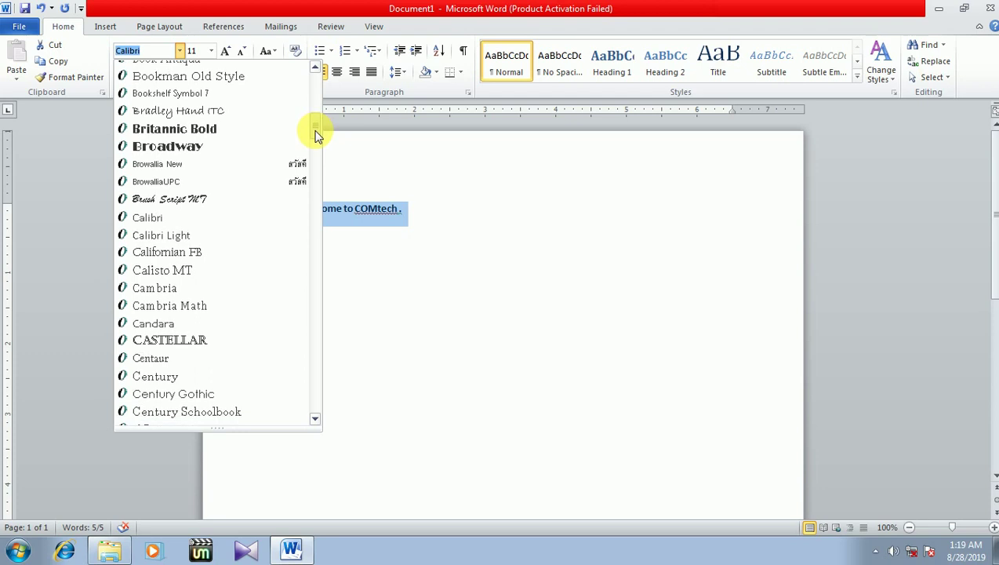
left_click(145, 330)
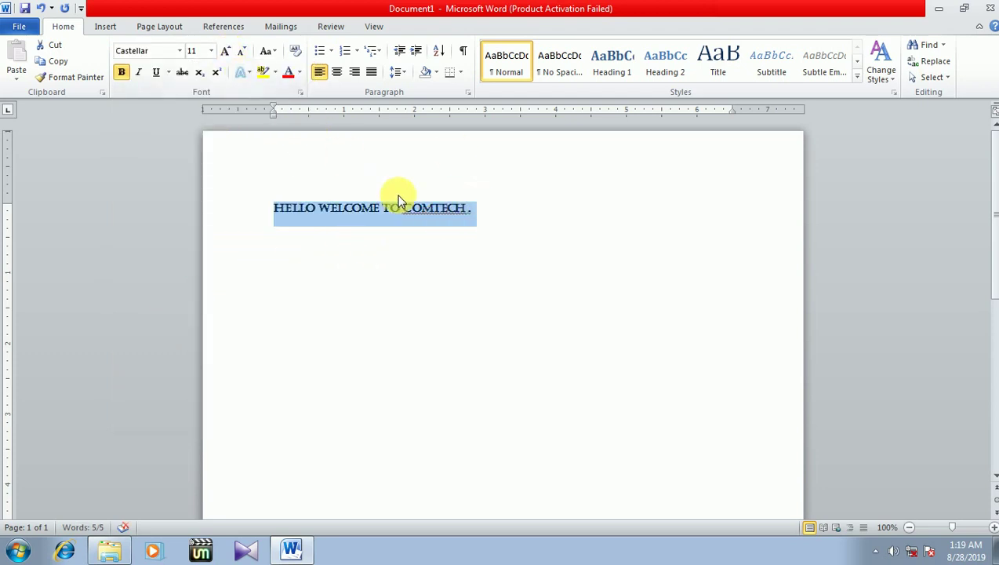
left_click(504, 218)
Set the heading's font size to 26, then select all document text.
left_click_drag(502, 210, 245, 207)
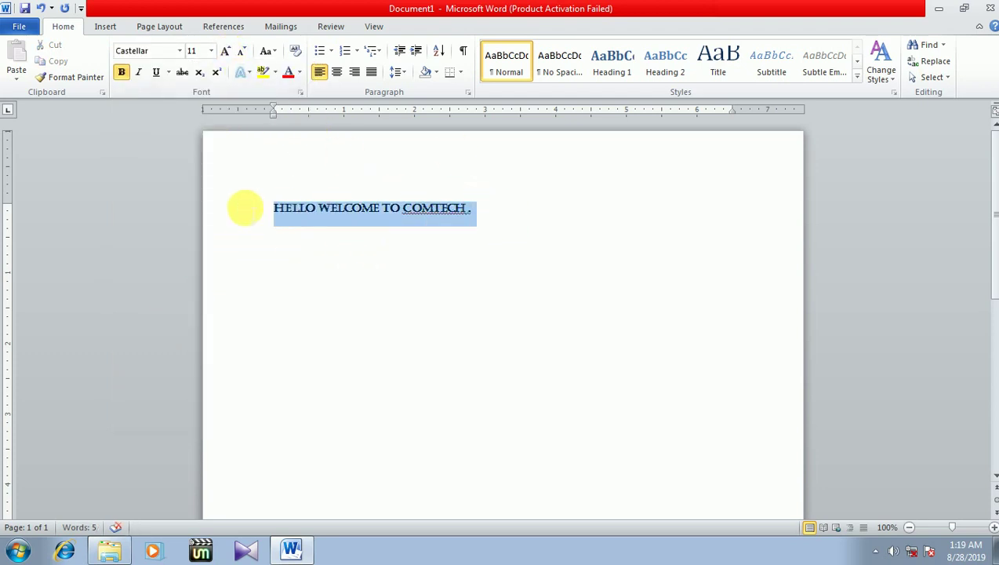
left_click(211, 52)
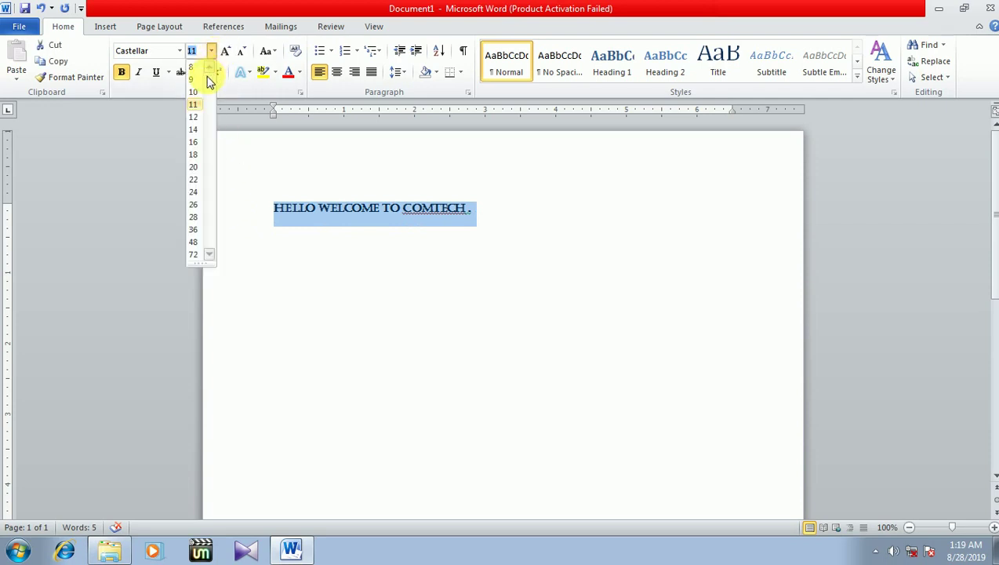
left_click(194, 206)
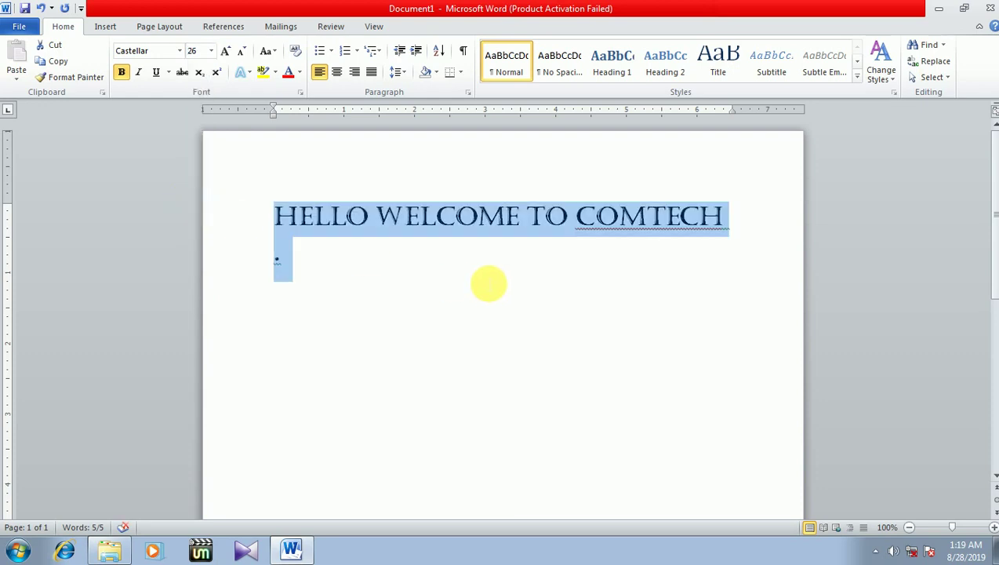
left_click(430, 269)
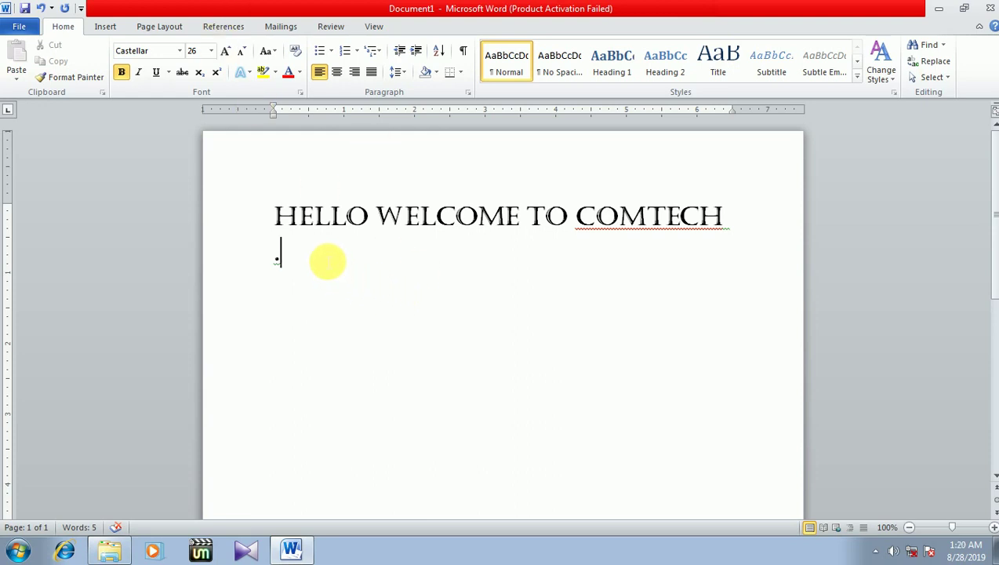
key("ctrl+a")
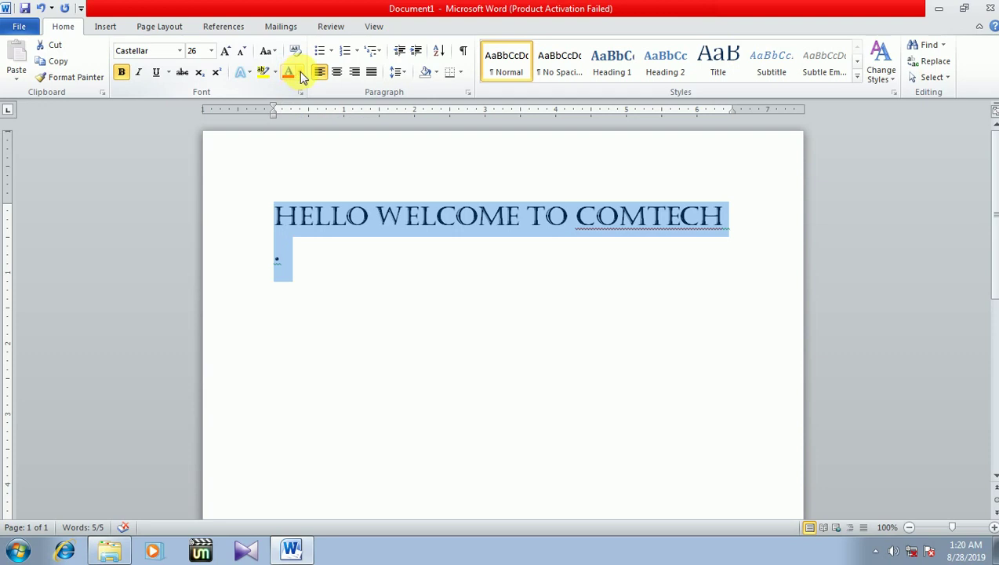
Apply a dark red font colour to the selected heading.
left_click(299, 72)
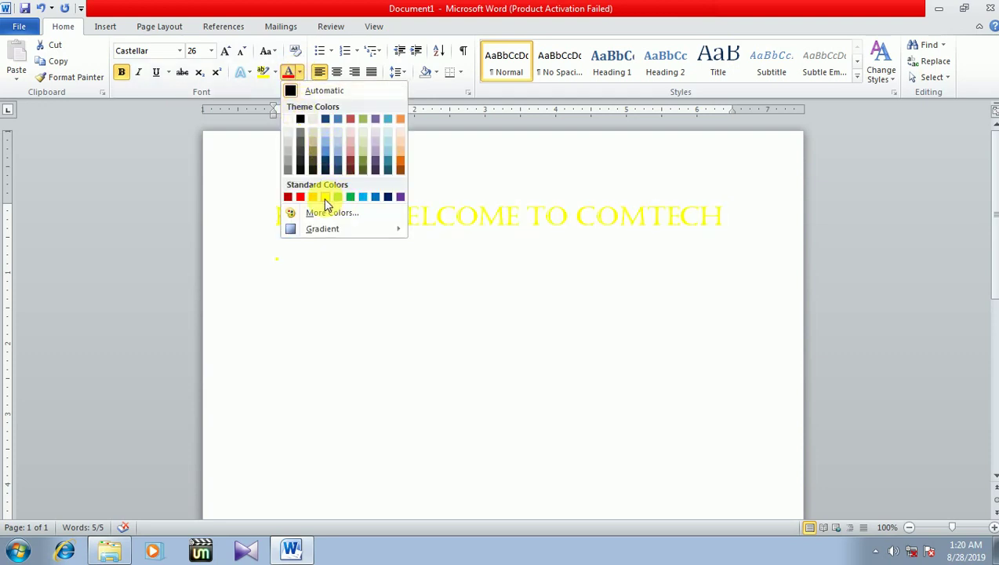
left_click(351, 164)
left_click(347, 253)
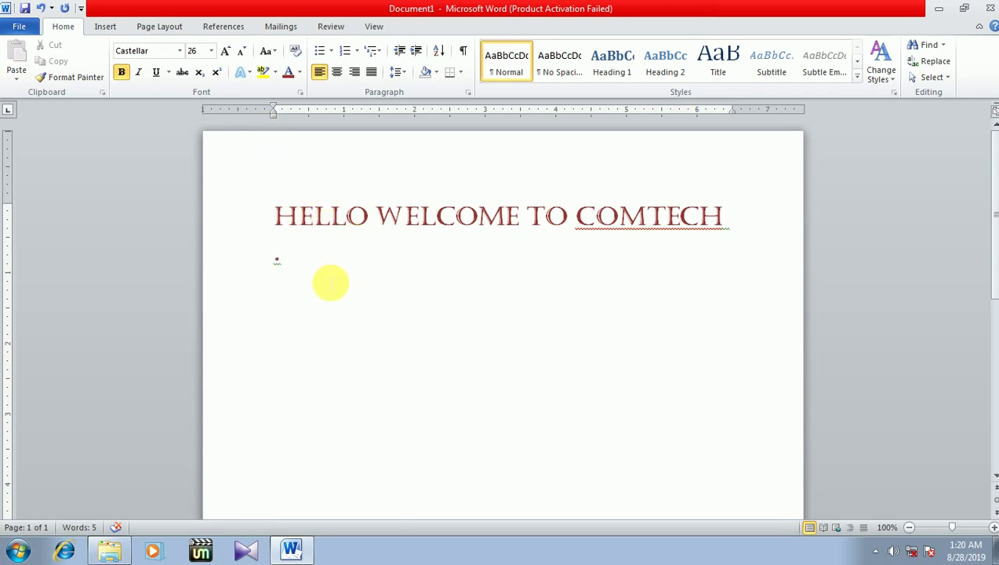
Apply the purple gradient reflection text effect to the heading.
left_click_drag(327, 271, 276, 215)
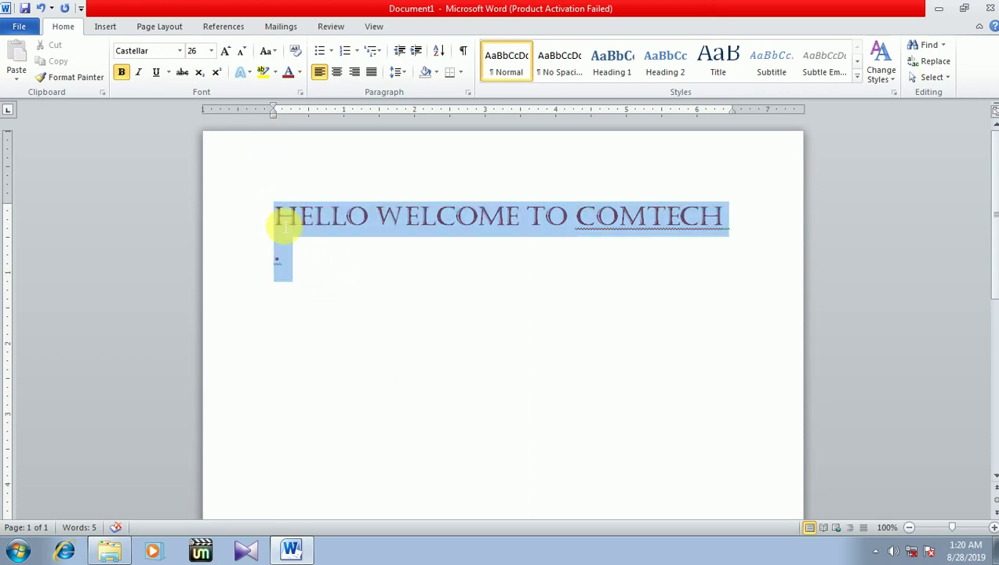
left_click(249, 74)
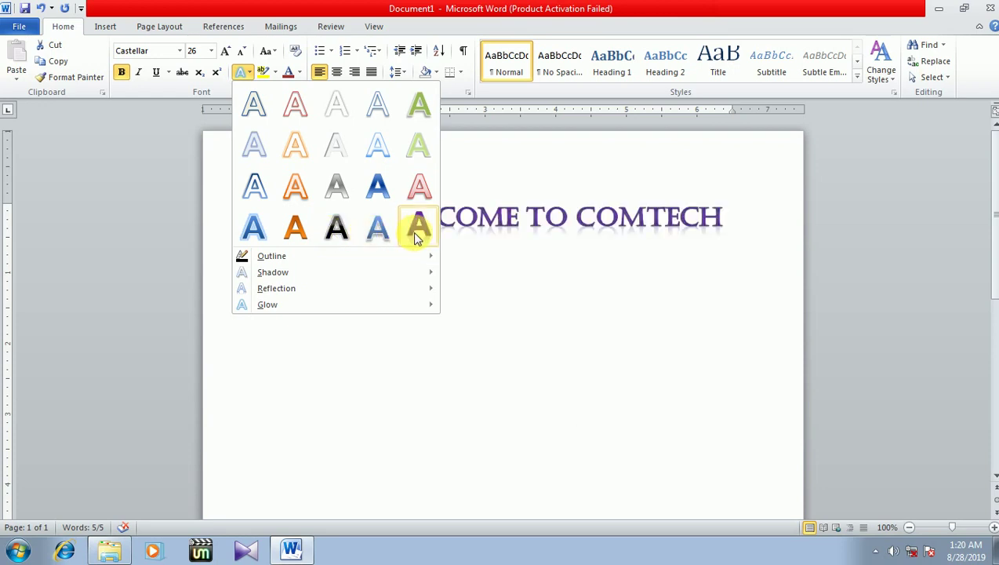
left_click(416, 230)
left_click(594, 299)
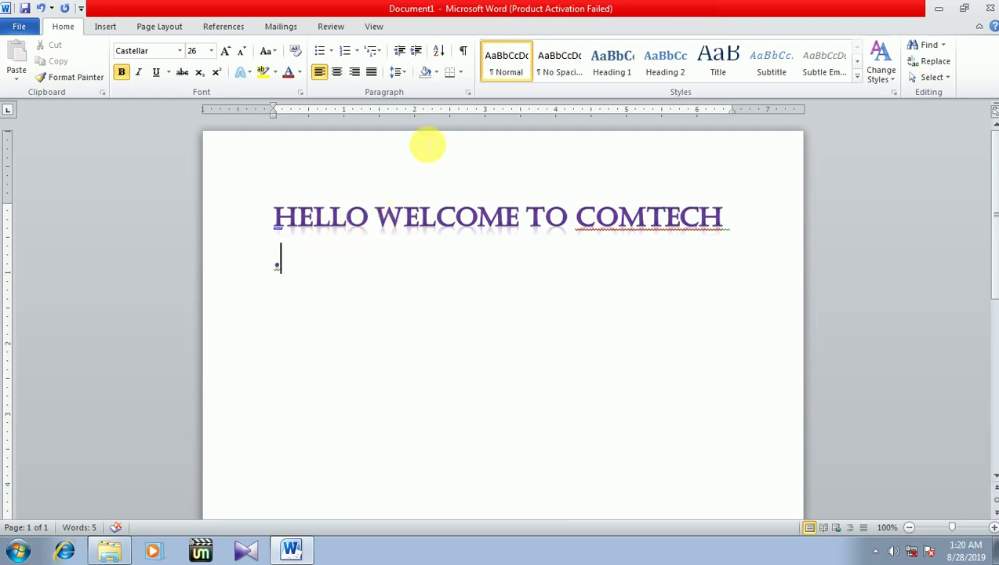
Shade both lines with Purple, Accent 4, Lighter 60%.
left_click_drag(312, 273, 269, 179)
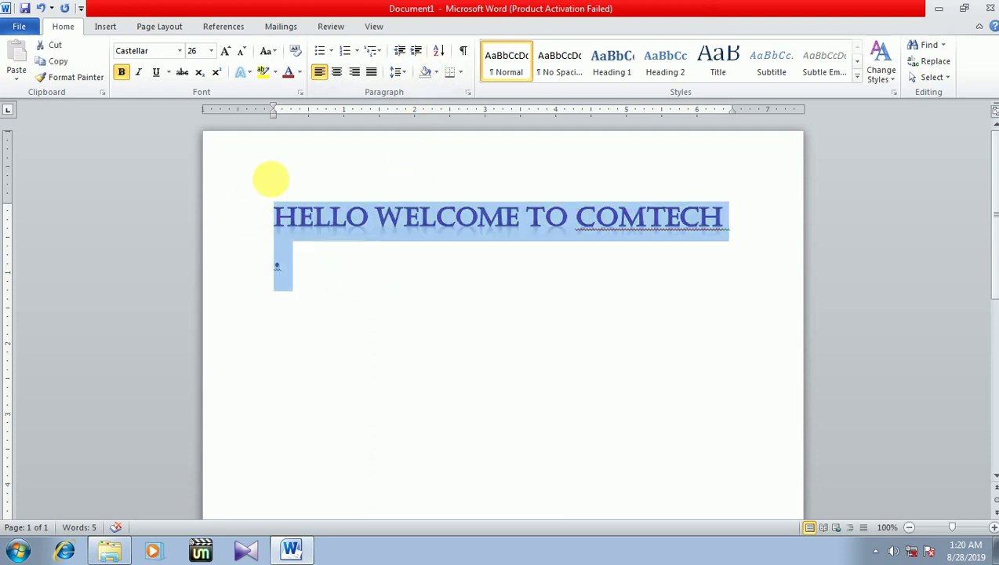
left_click(436, 73)
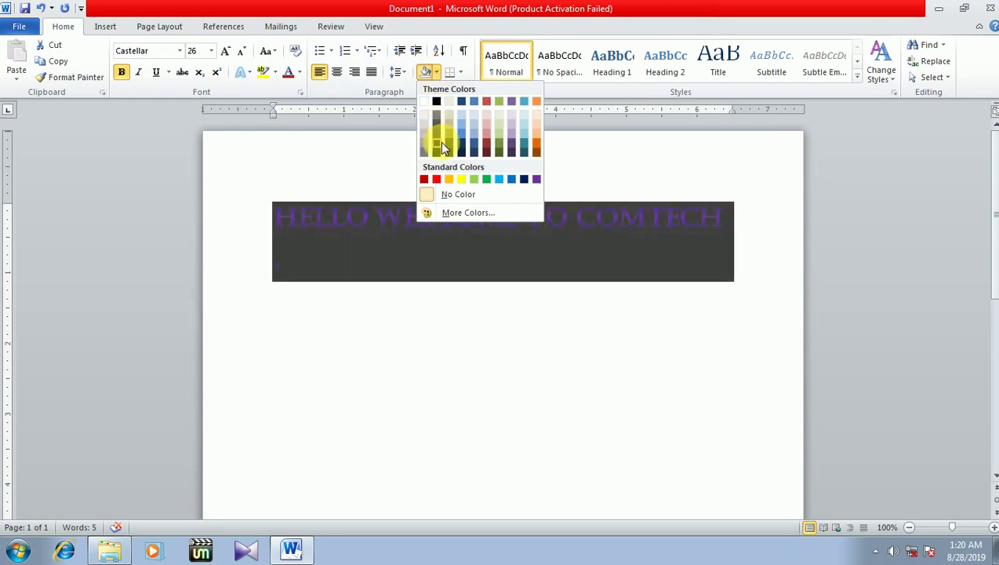
left_click(511, 128)
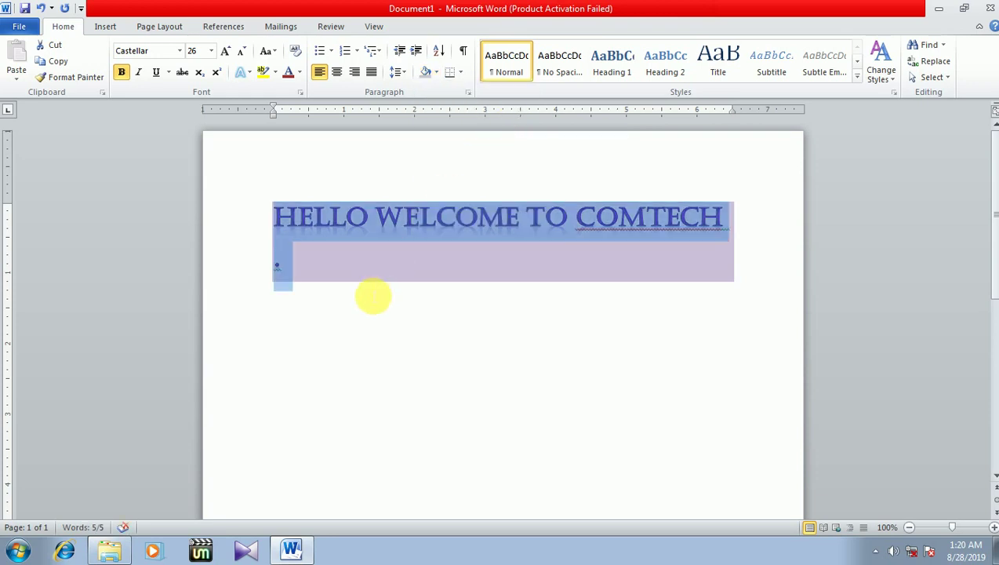
left_click(373, 296)
left_click_drag(308, 273, 258, 223)
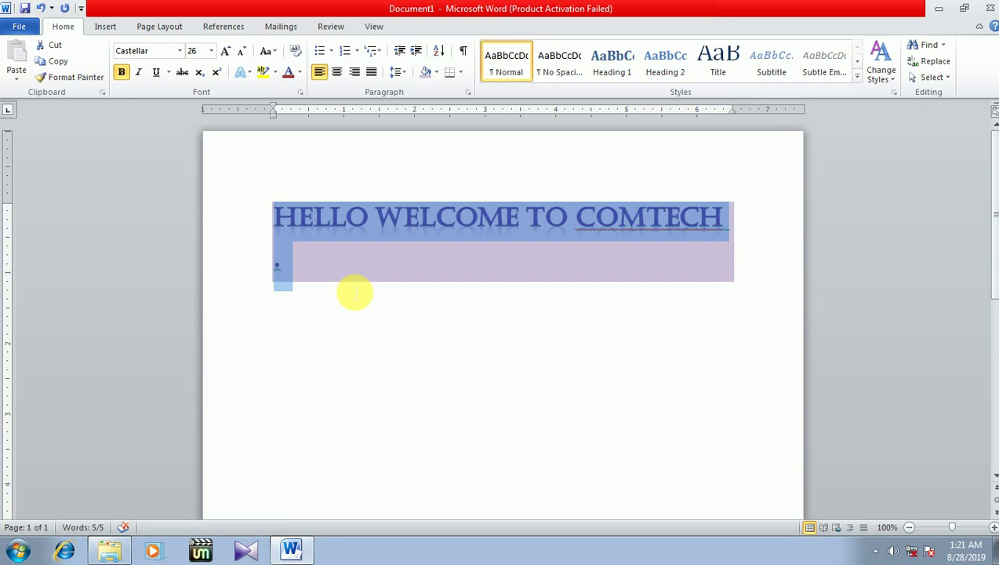
left_click(389, 325)
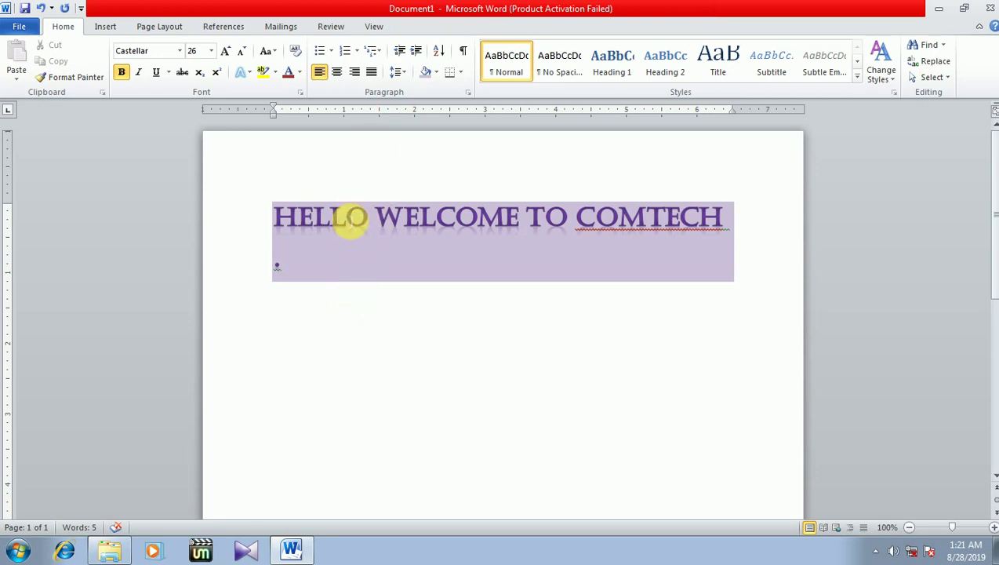
Right-align the heading and its shaded line, then bring up Change Styles.
left_click(335, 73)
left_click(335, 73)
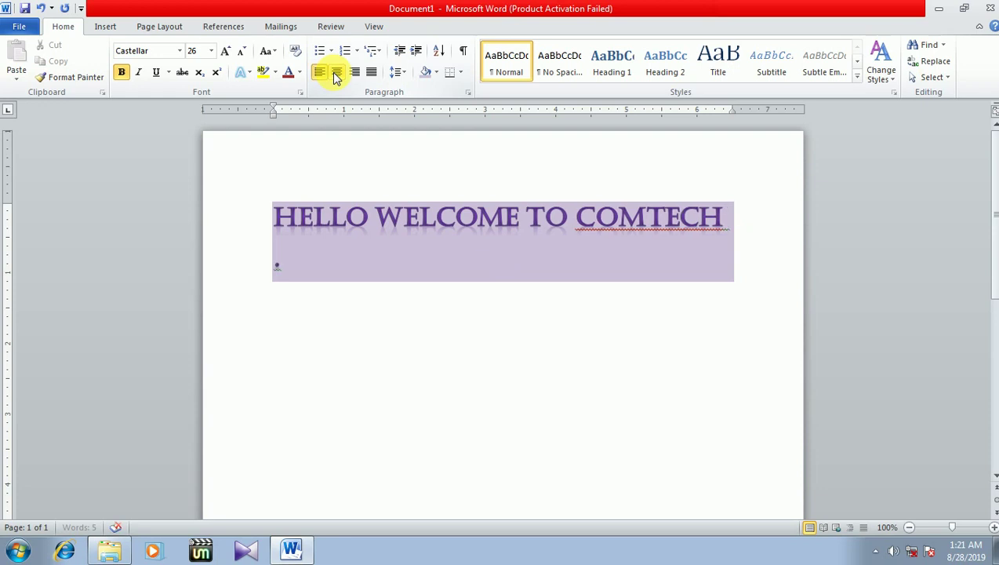
left_click(336, 73)
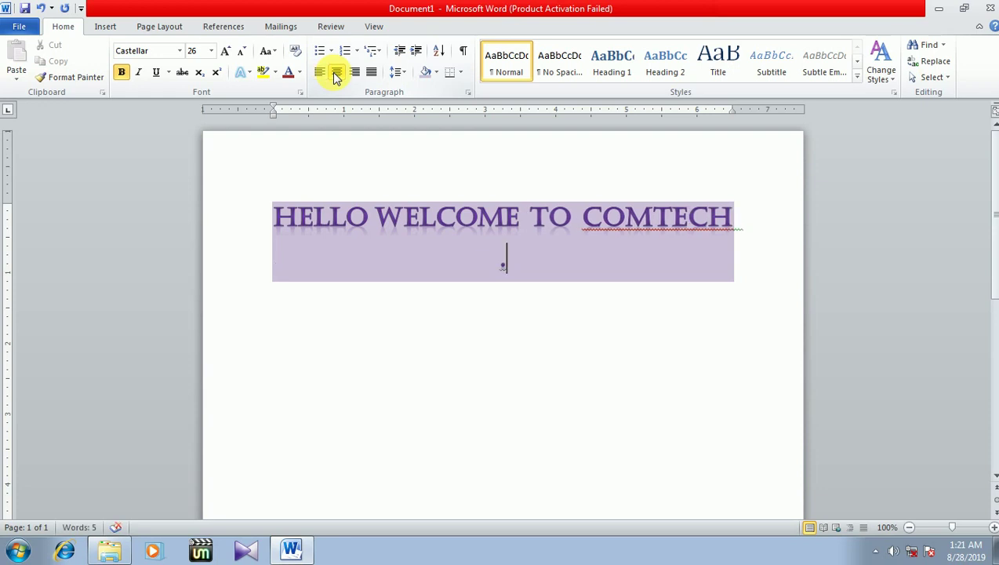
left_click(321, 73)
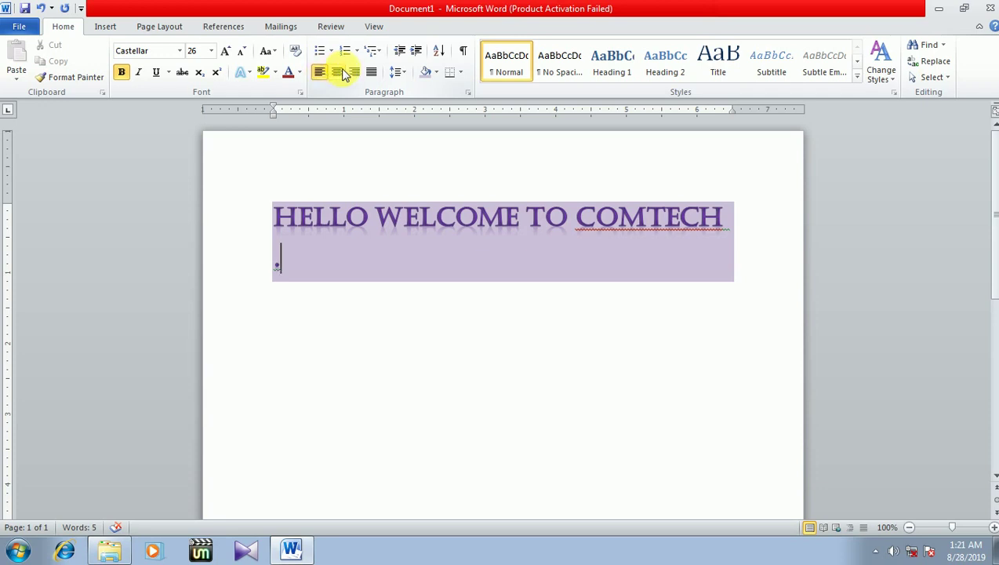
left_click(355, 72)
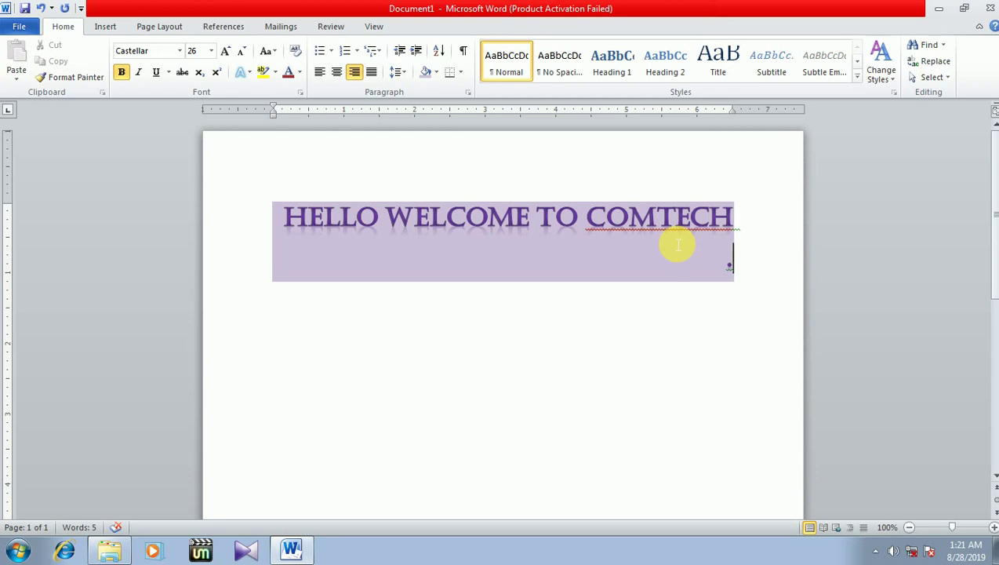
left_click(886, 78)
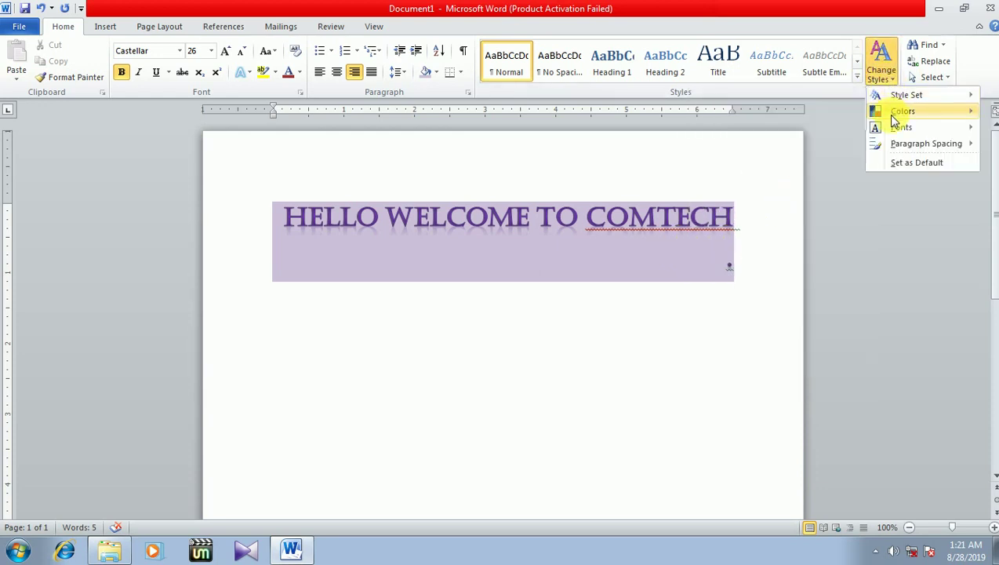
Start a new theme colour set via Change Styles > Colors > Create New Theme Colors.
mouse_move(899, 128)
mouse_move(895, 149)
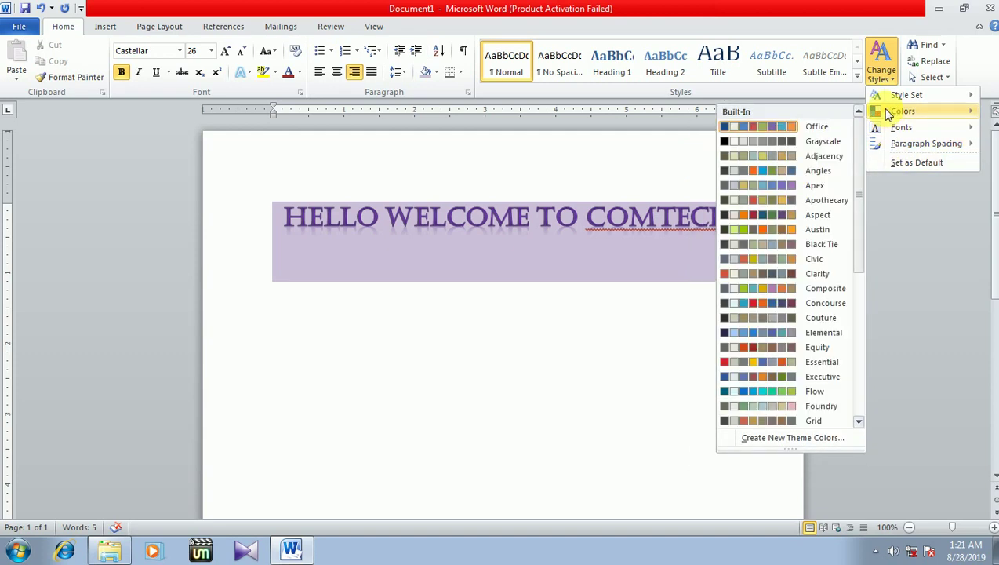
left_click_drag(860, 141, 855, 293)
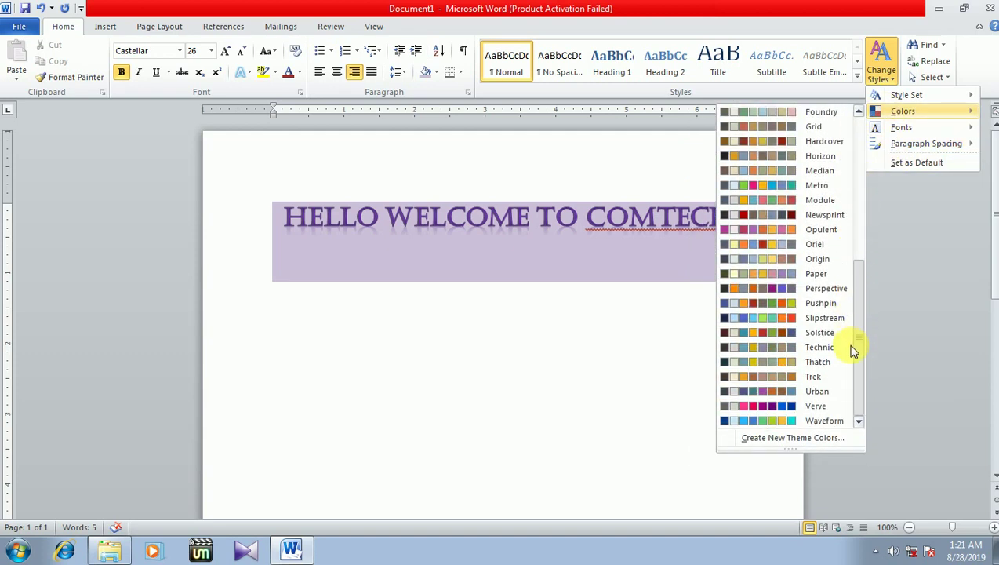
left_click(817, 440)
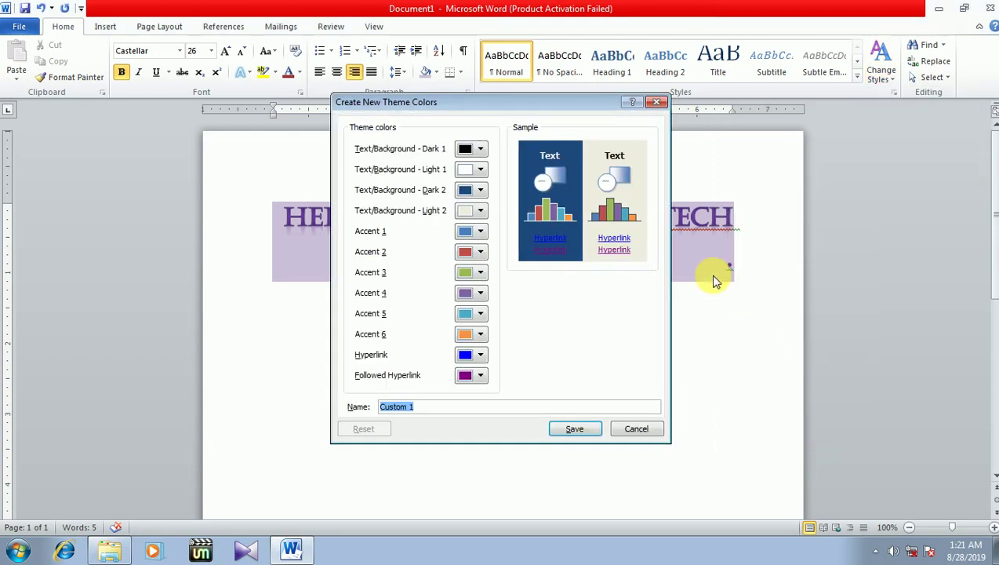
Try the Dark 1 swatch, keeping it black, then view and dismiss the Accent 2 colours unchanged.
left_click(480, 150)
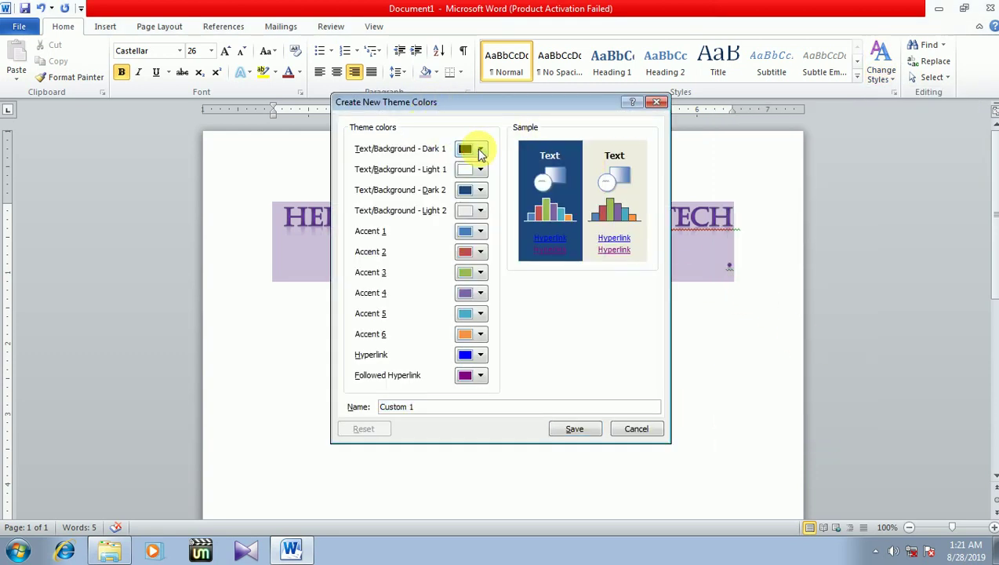
left_click(480, 151)
left_click(478, 163)
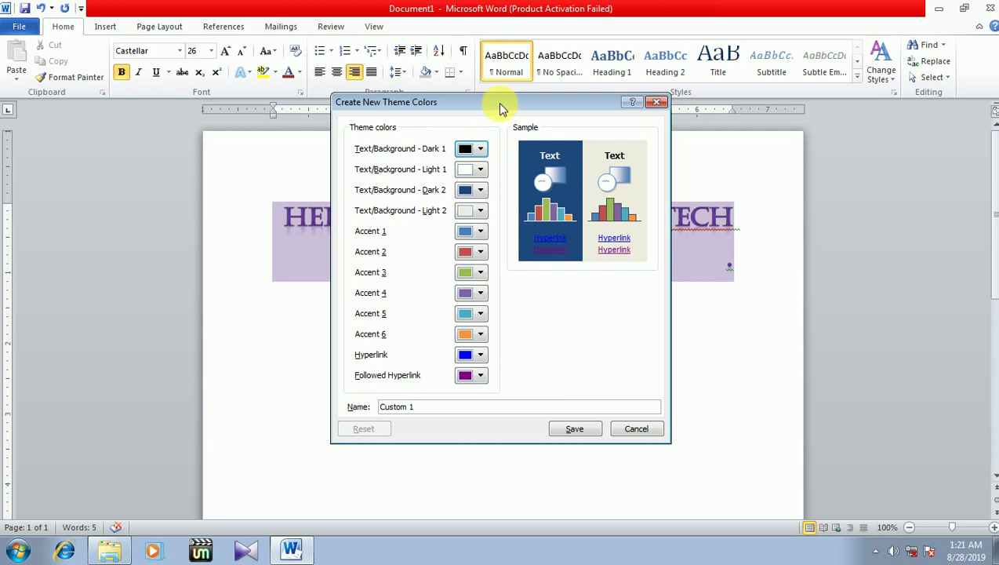
left_click_drag(502, 108, 784, 120)
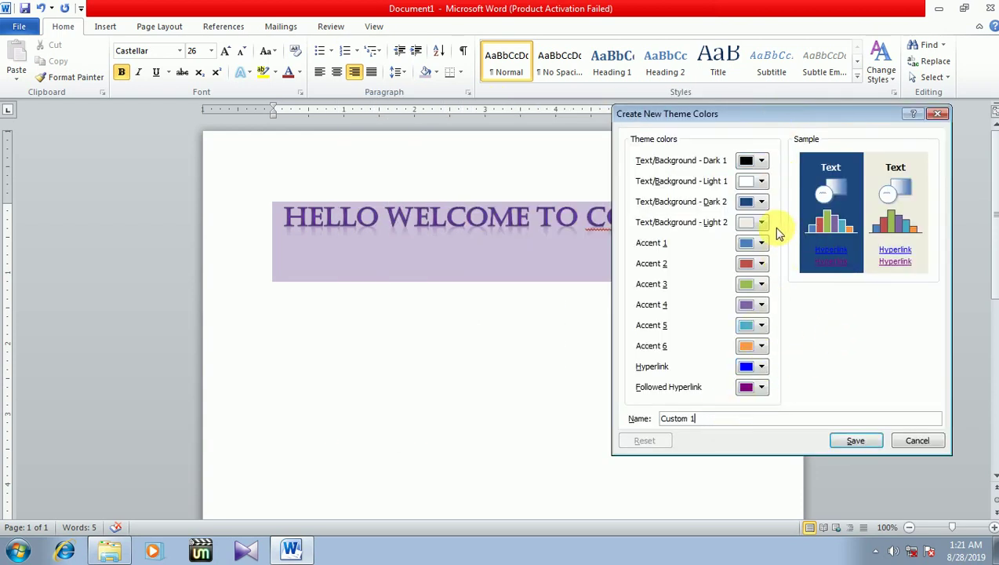
left_click(758, 263)
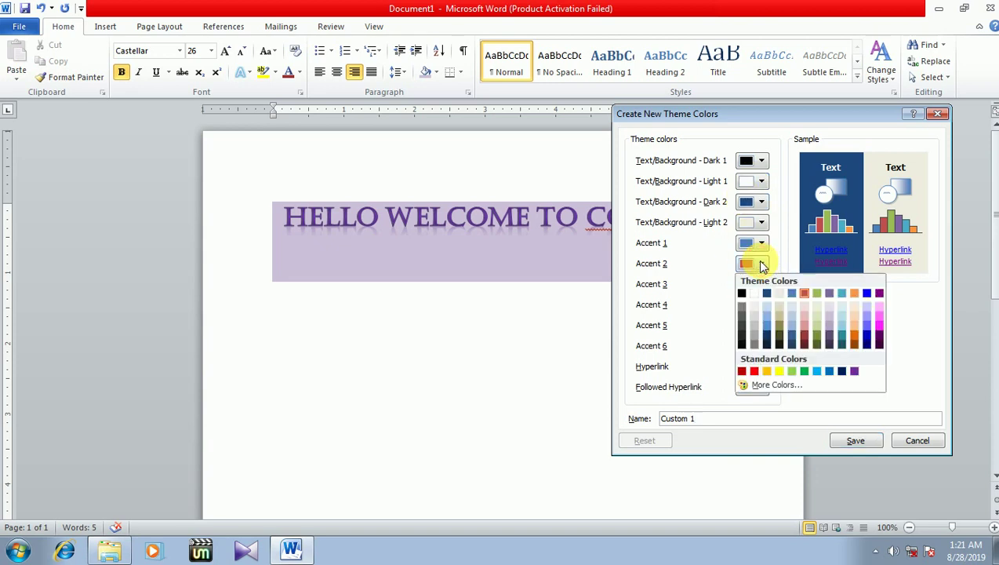
left_click(901, 355)
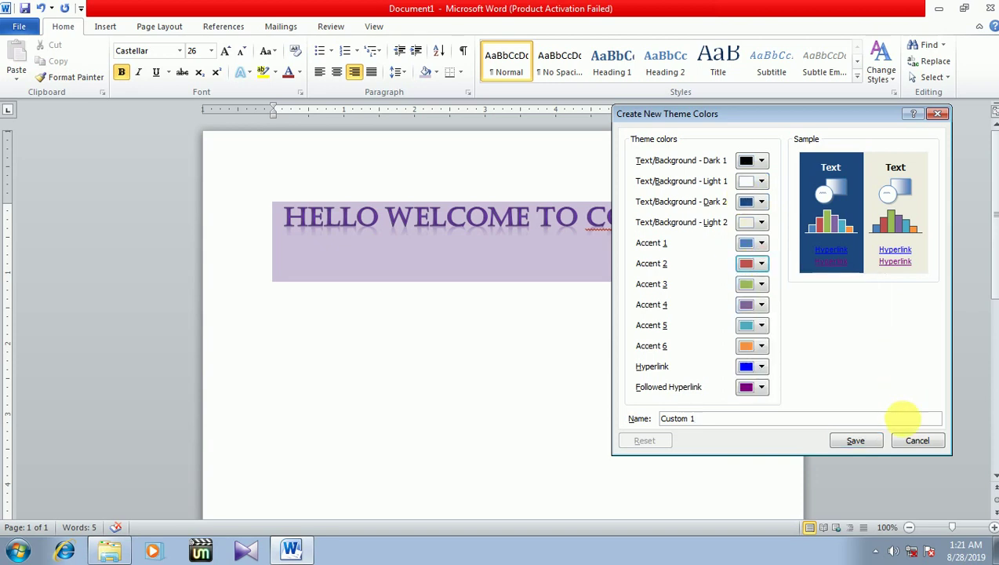
left_click(910, 441)
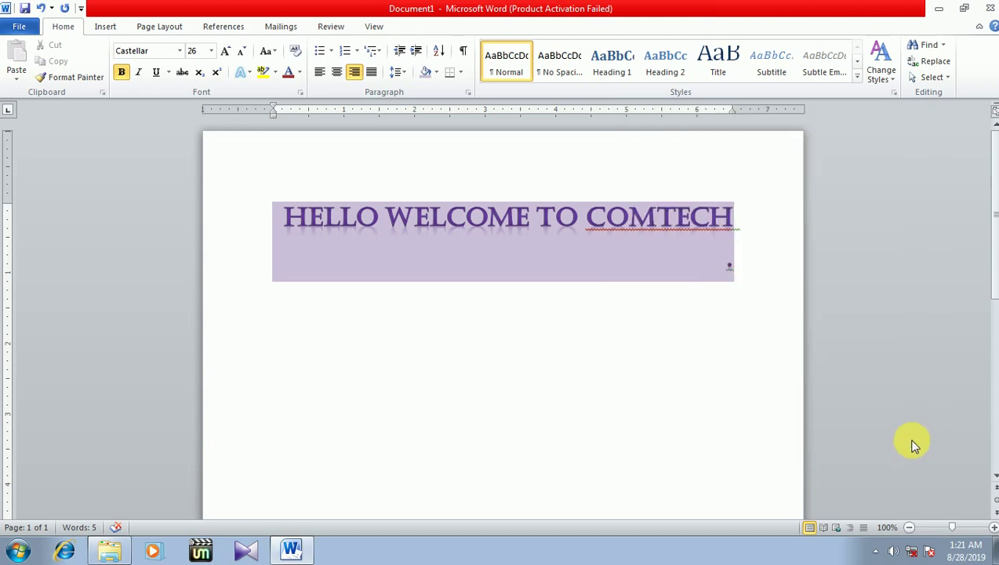